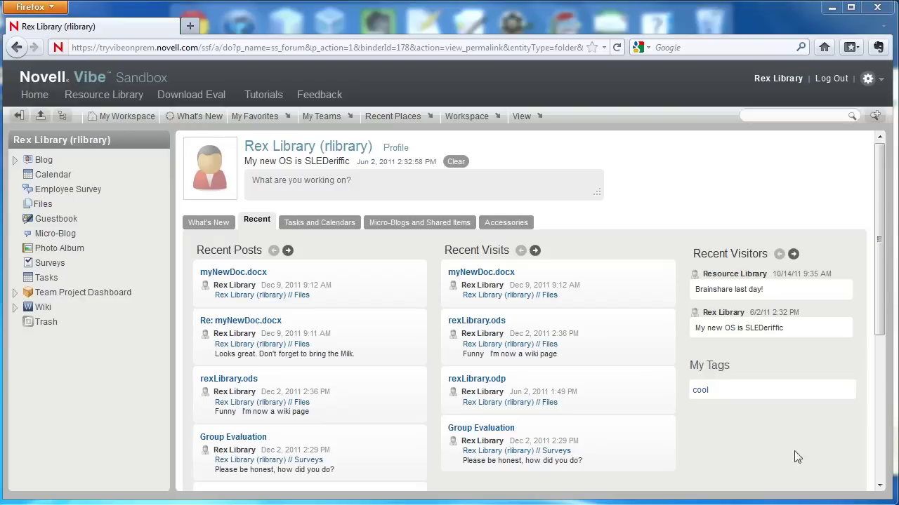
# - Launch Word 2007 and enter 'Important To Dos' in Title style with 'This is my text.' below
pyautogui.click(6, 500)
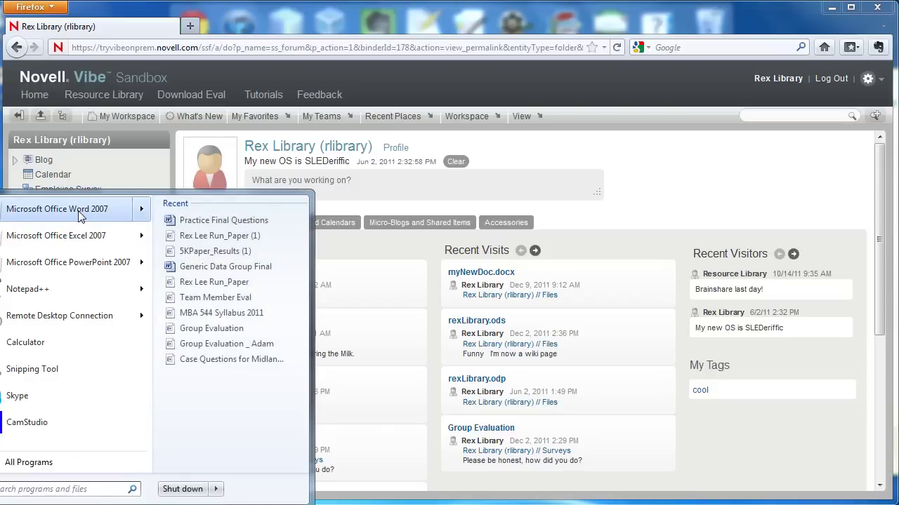
pyautogui.click(79, 214)
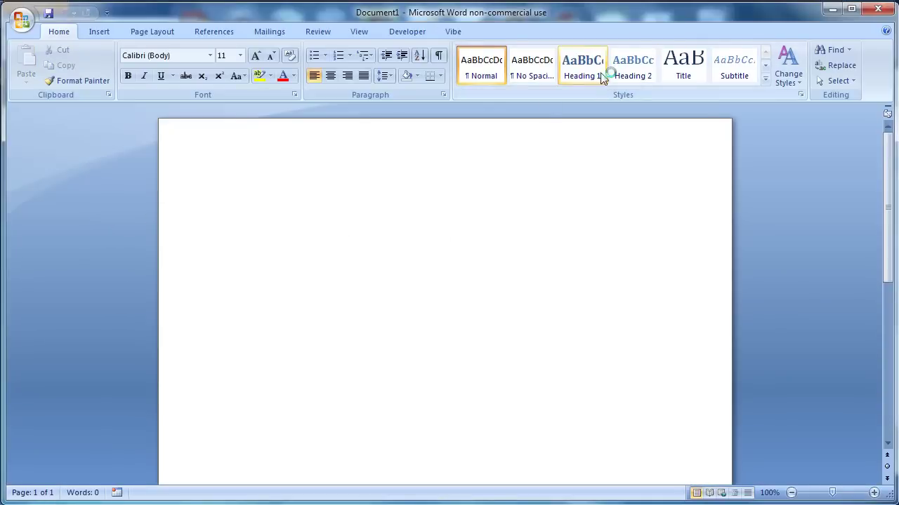
pyautogui.click(685, 66)
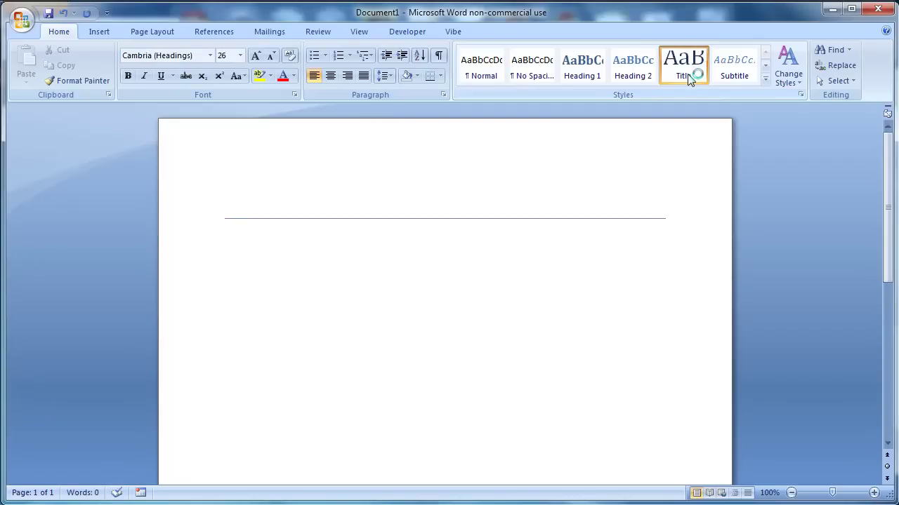
pyautogui.write('N')
pyautogui.press('BackSpace')
pyautogui.write('Important ')
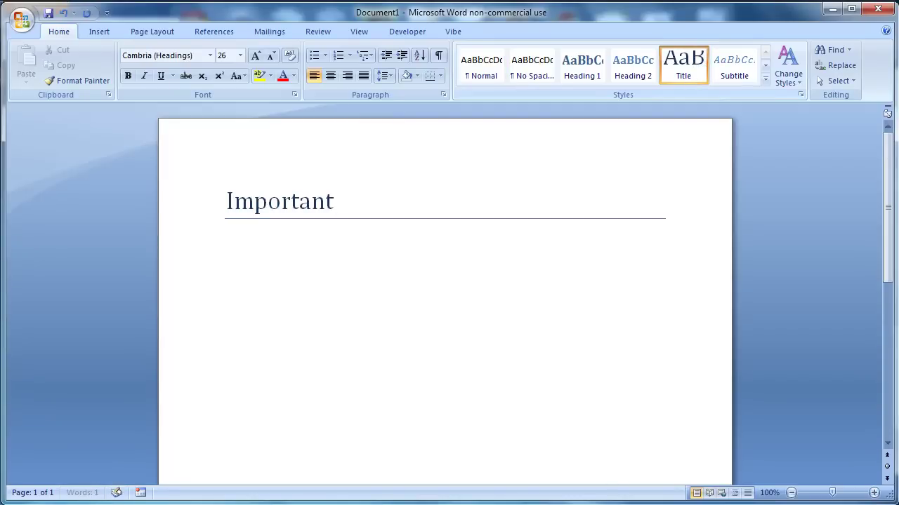
pyautogui.write('To Dos')
pyautogui.press('Return')
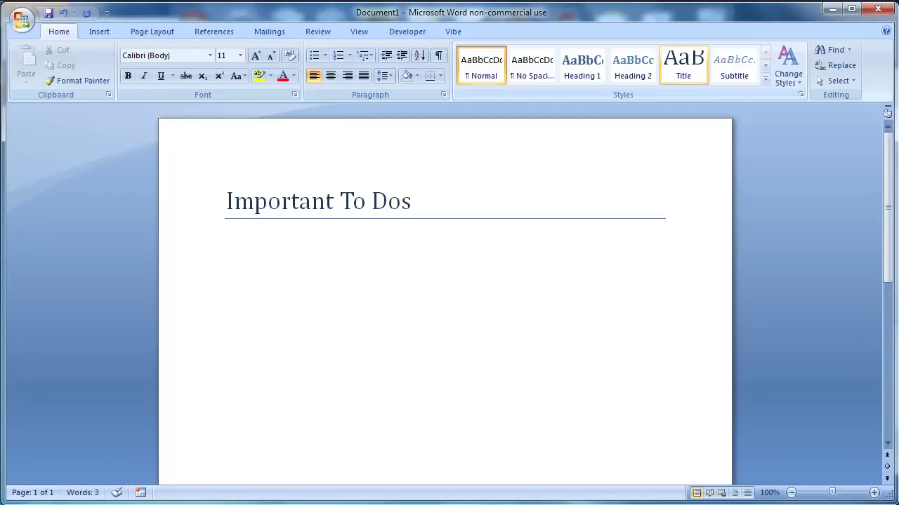
pyautogui.write('This is my text.')
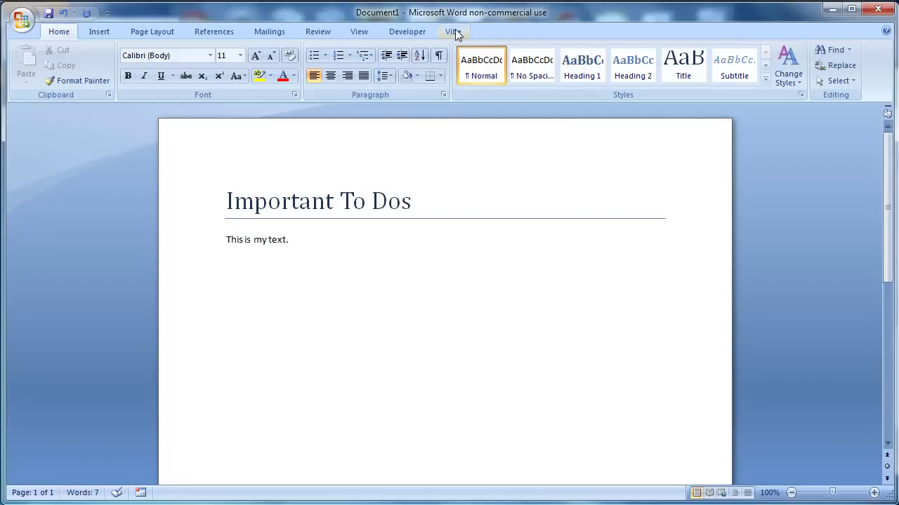
# - Review the single configured account in the Vibe Accounts list, then close it
pyautogui.click(455, 31)
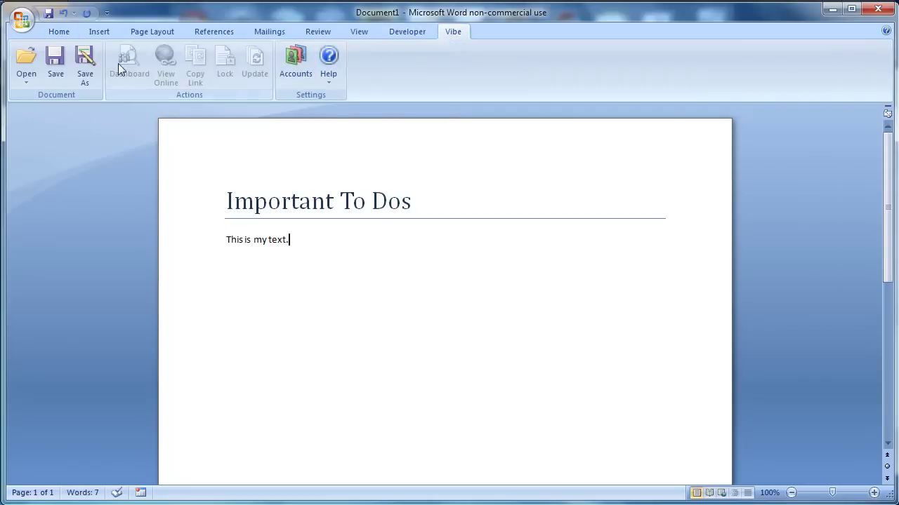
pyautogui.click(297, 68)
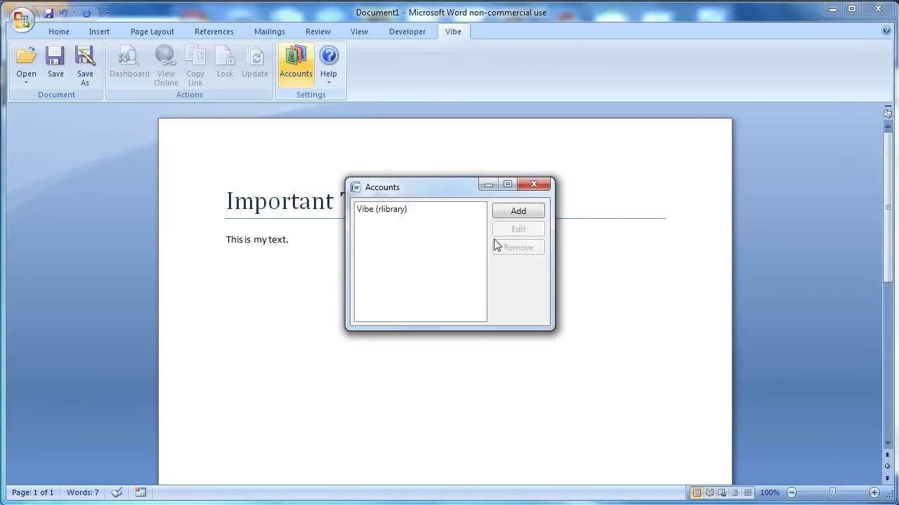
pyautogui.click(536, 186)
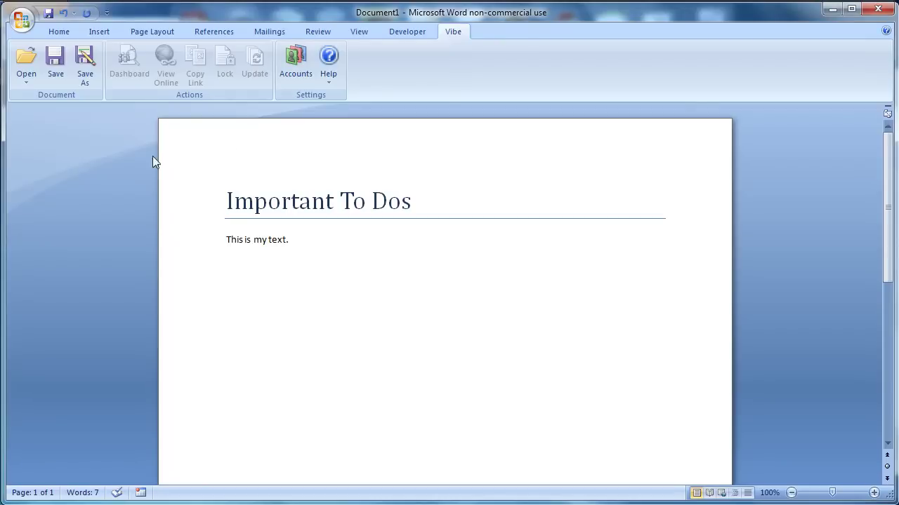
# - Save the document to the Vibe Files folder under the name TestDOc
pyautogui.click(57, 62)
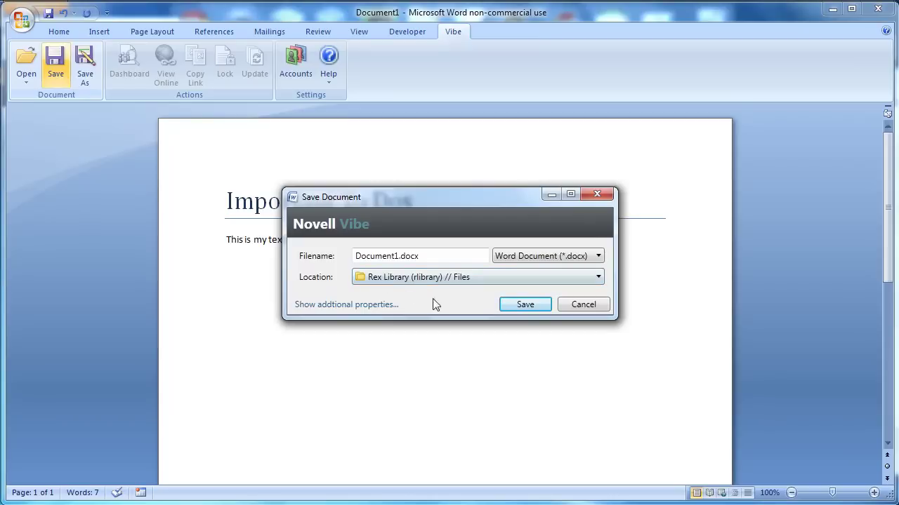
pyautogui.click(500, 279)
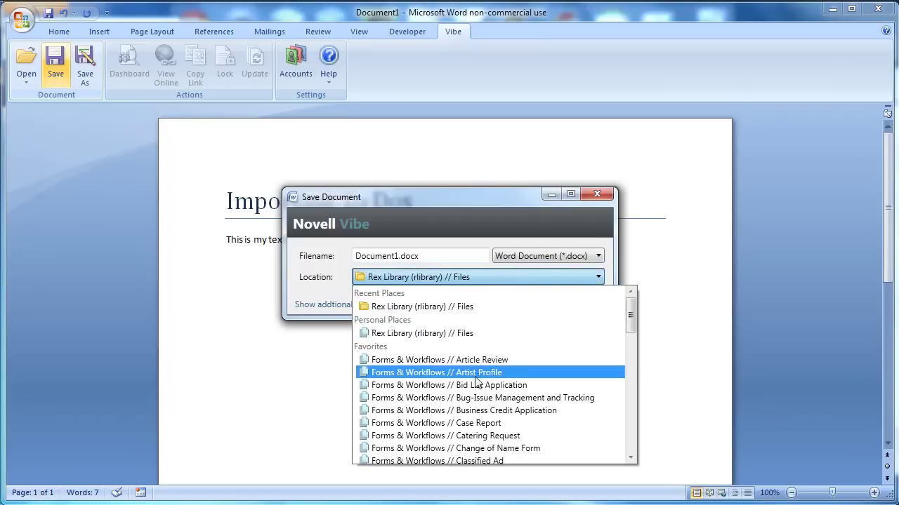
pyautogui.moveTo(631, 317)
pyautogui.mouseDown()
pyautogui.moveTo(622, 456)
pyautogui.moveTo(622, 316)
pyautogui.mouseUp()
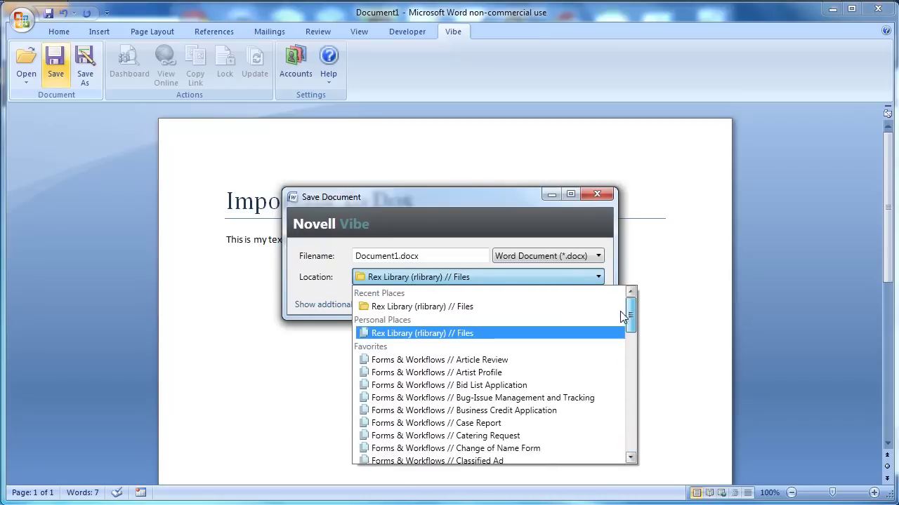
pyautogui.click(437, 306)
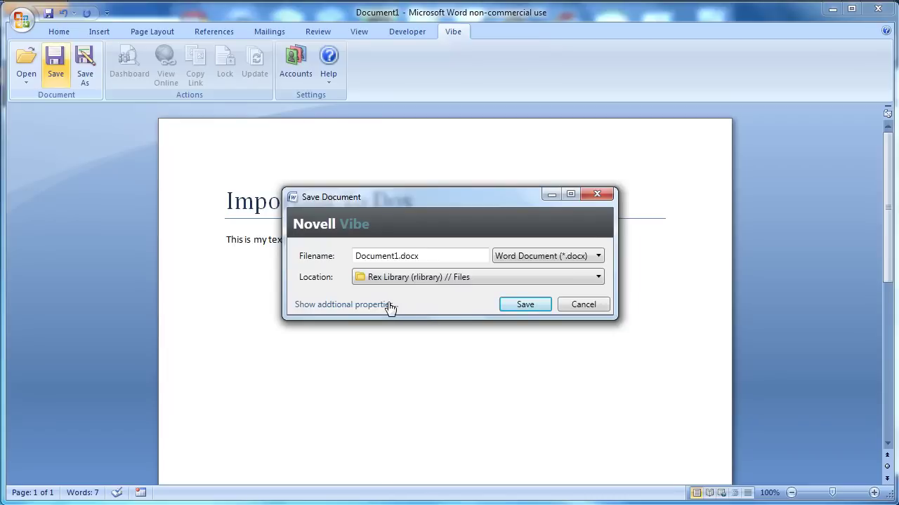
pyautogui.moveTo(398, 255); pyautogui.dragTo(354, 265)
pyautogui.write('Test')
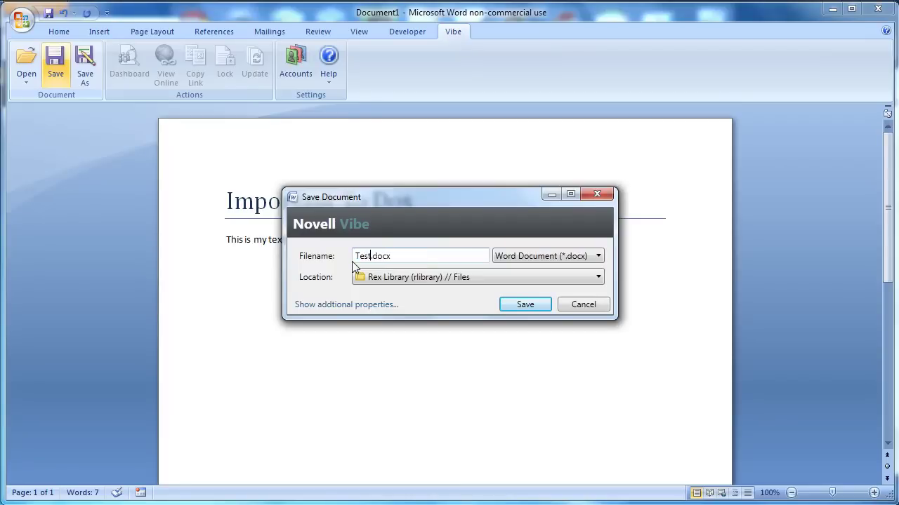
pyautogui.write('DOc')
pyautogui.click(521, 305)
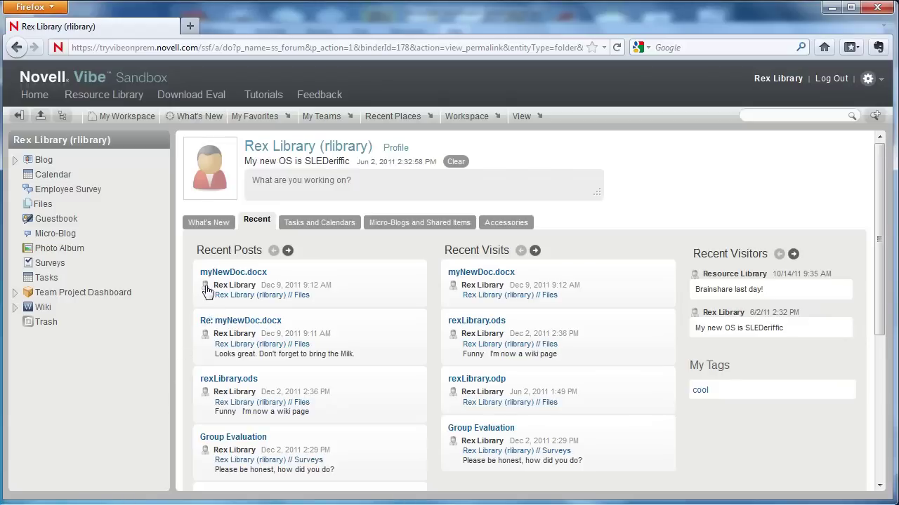
# - Open TestDOc.docx from the Vibe Files folder and view it as HTML
pyautogui.click(45, 204)
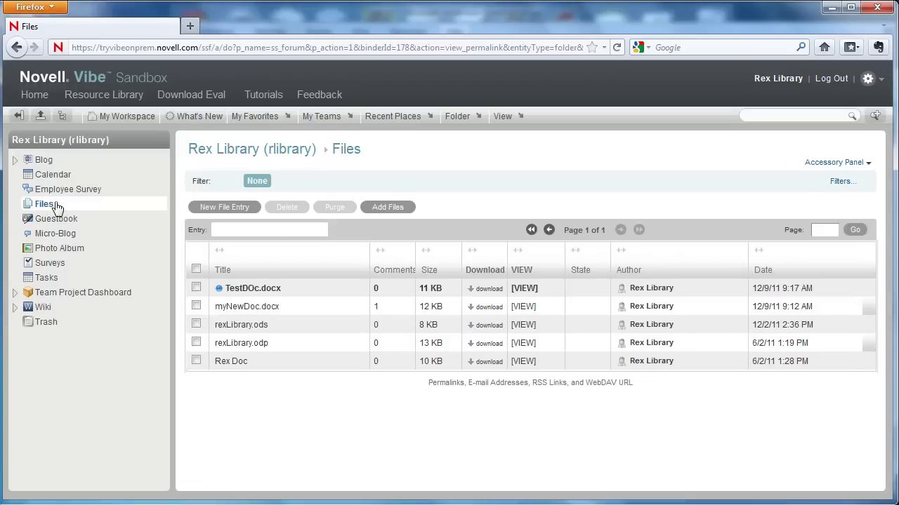
pyautogui.click(251, 289)
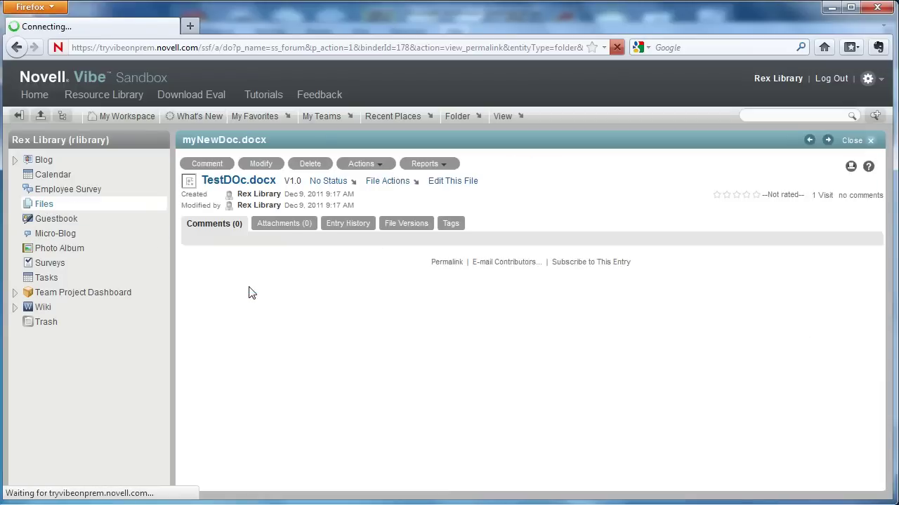
pyautogui.click(360, 166)
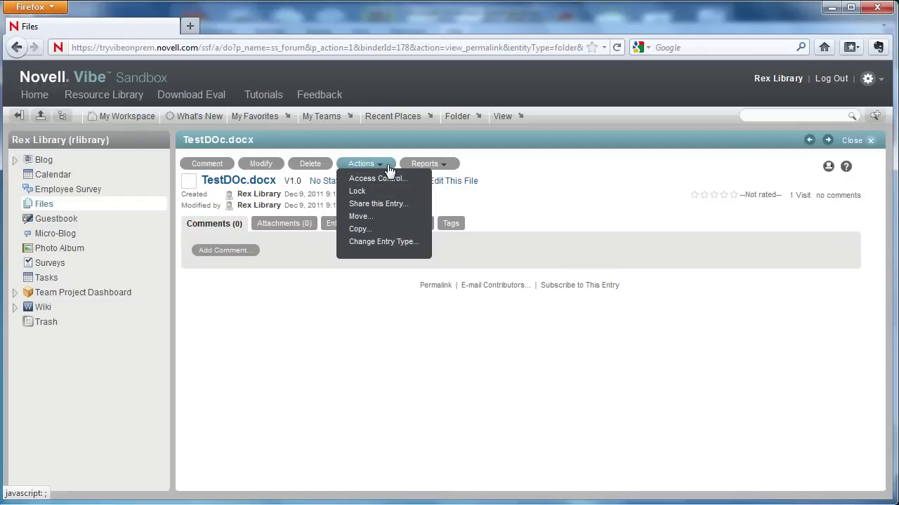
pyautogui.click(389, 167)
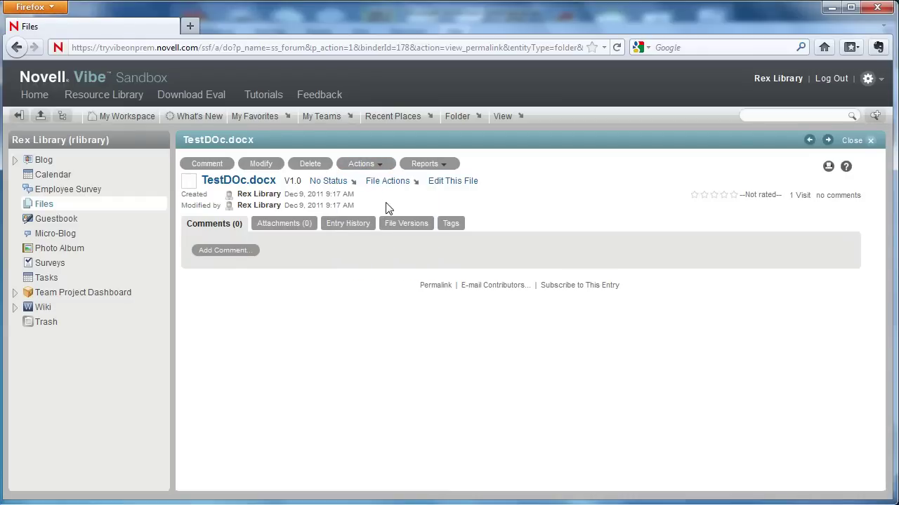
pyautogui.click(389, 182)
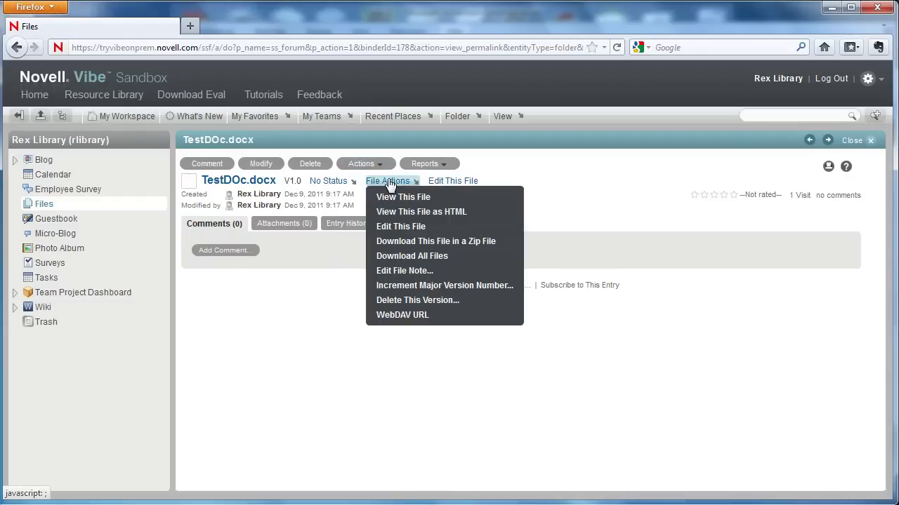
pyautogui.click(412, 212)
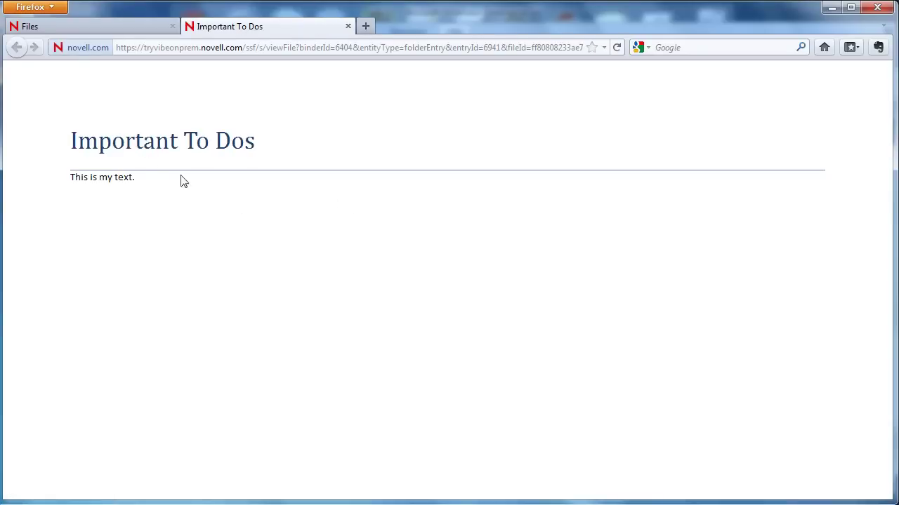
# - Close the 'Important To Dos' HTML view tab
pyautogui.click(348, 26)
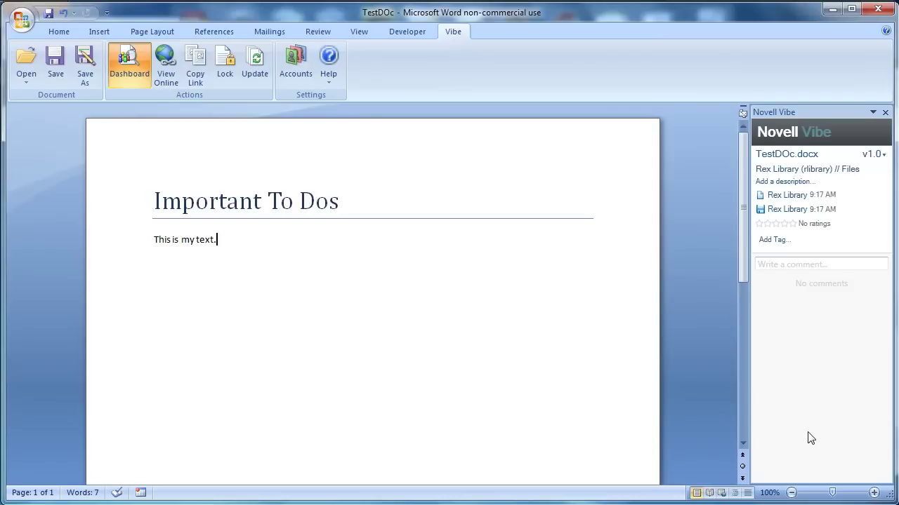
# - Rate the document four stars and post the comment 'This is my comment from Office'
pyautogui.click(785, 225)
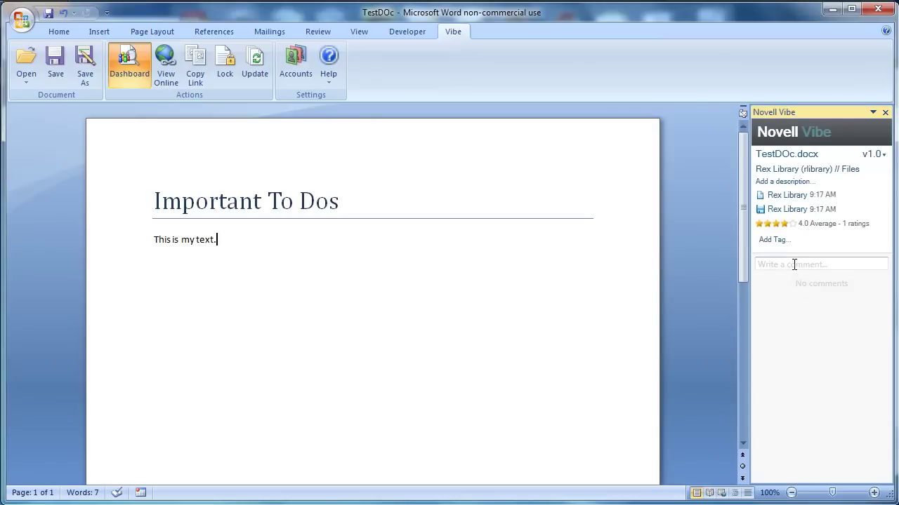
pyautogui.click(794, 263)
pyautogui.write('This is my comment')
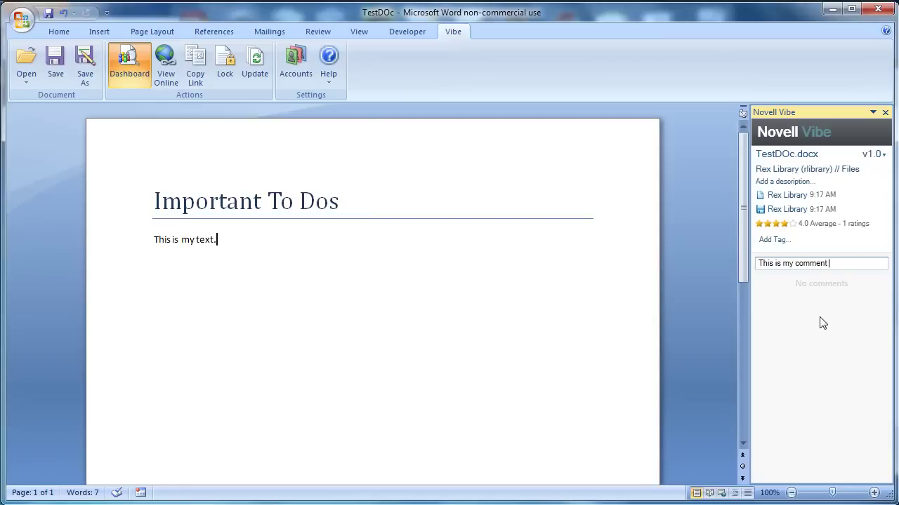
pyautogui.write(' from Office')
pyautogui.press('Return')
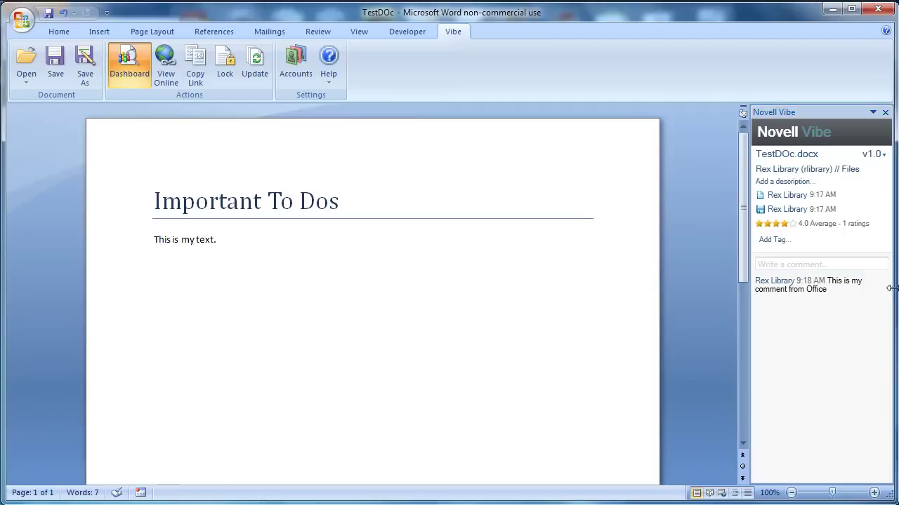
pyautogui.moveTo(893, 287); pyautogui.dragTo(329, 296)
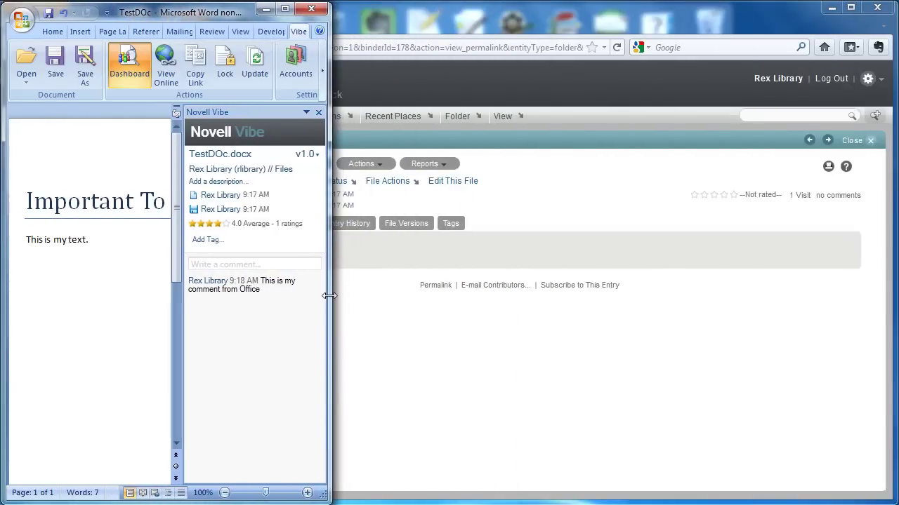
# - From the Vibe web page, add the comment 'Here is my comment from Vibe' to TestDOc.docx
pyautogui.click(439, 323)
pyautogui.moveTo(2, 287); pyautogui.dragTo(334, 279)
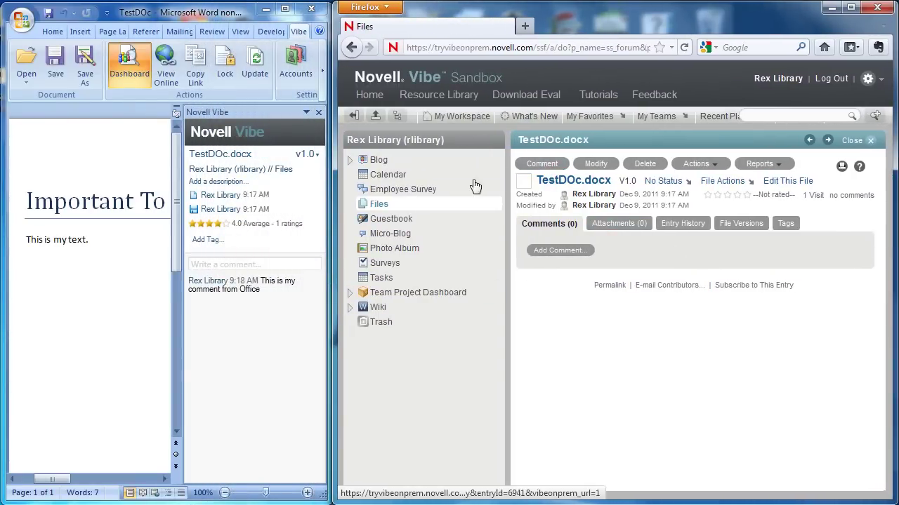
pyautogui.click(379, 205)
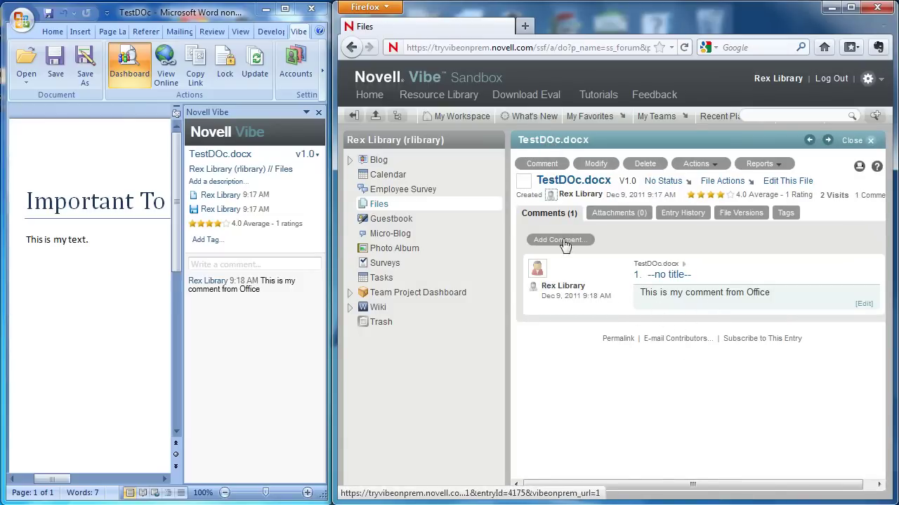
pyautogui.click(543, 165)
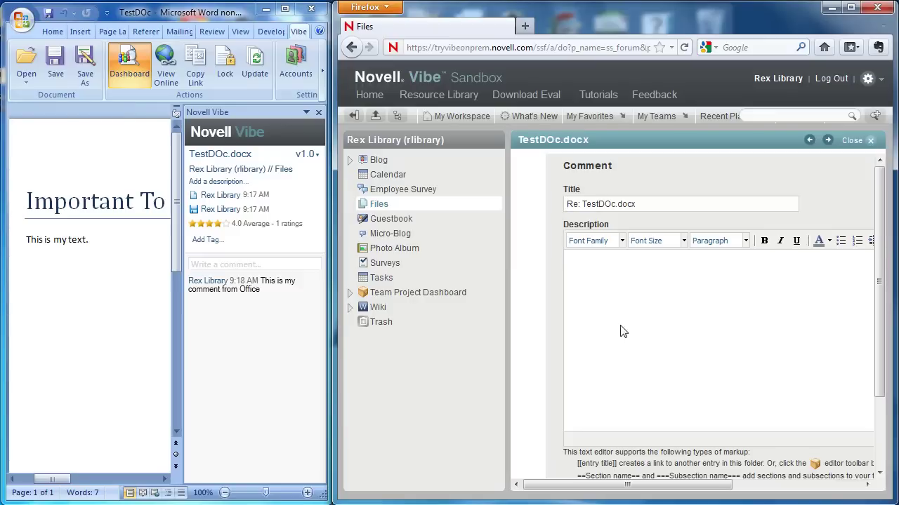
pyautogui.write('Here is my comment from Vibe')
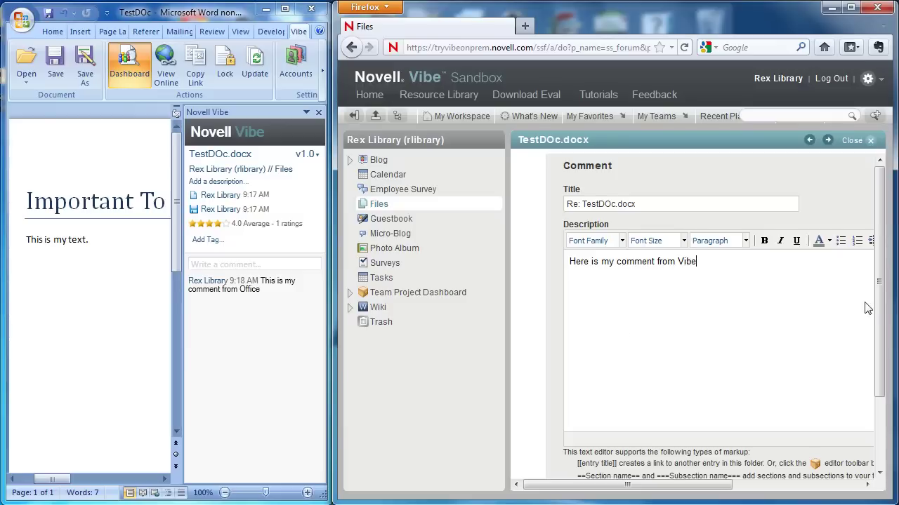
pyautogui.scroll(-3, 877, 308)
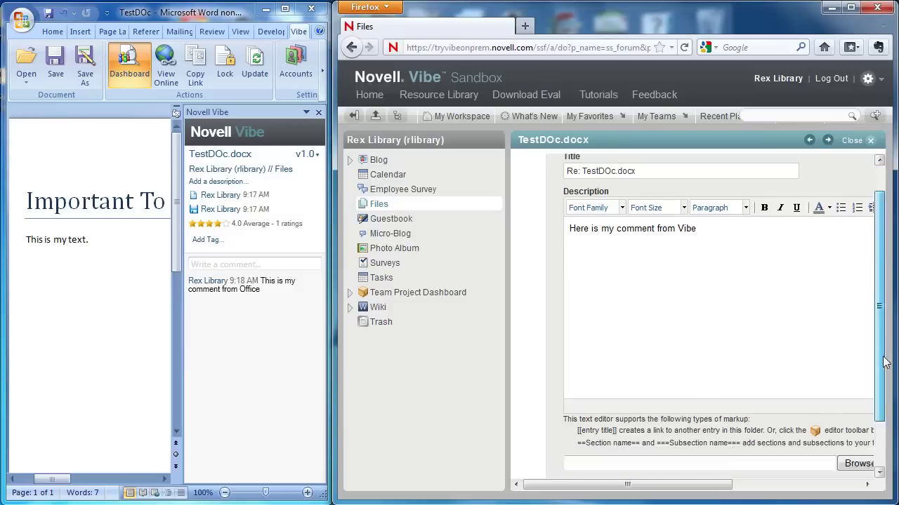
pyautogui.moveTo(698, 486); pyautogui.dragTo(826, 492)
pyautogui.click(786, 441)
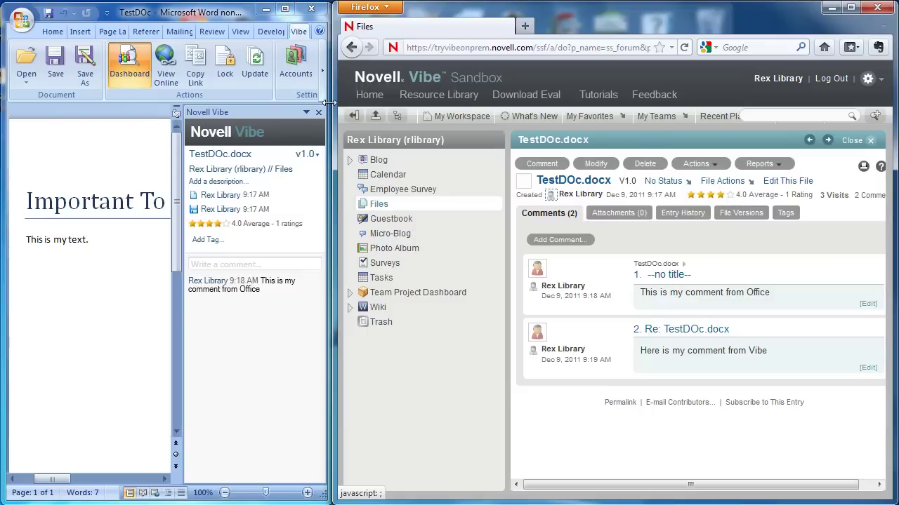
pyautogui.moveTo(330, 103); pyautogui.dragTo(895, 191)
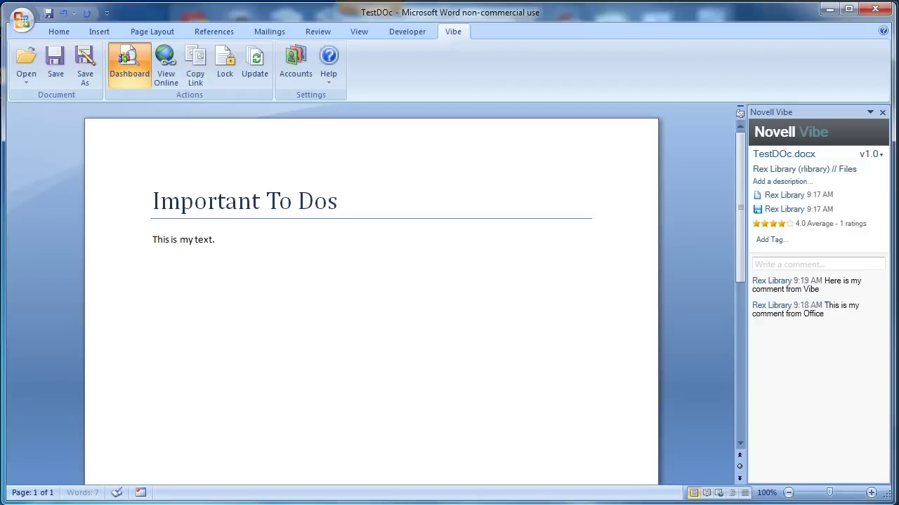
# - Add the line 'My new text.', save to Vibe as version 1.1, and tag it 'Demo'
pyautogui.write('xt.')
pyautogui.click(56, 61)
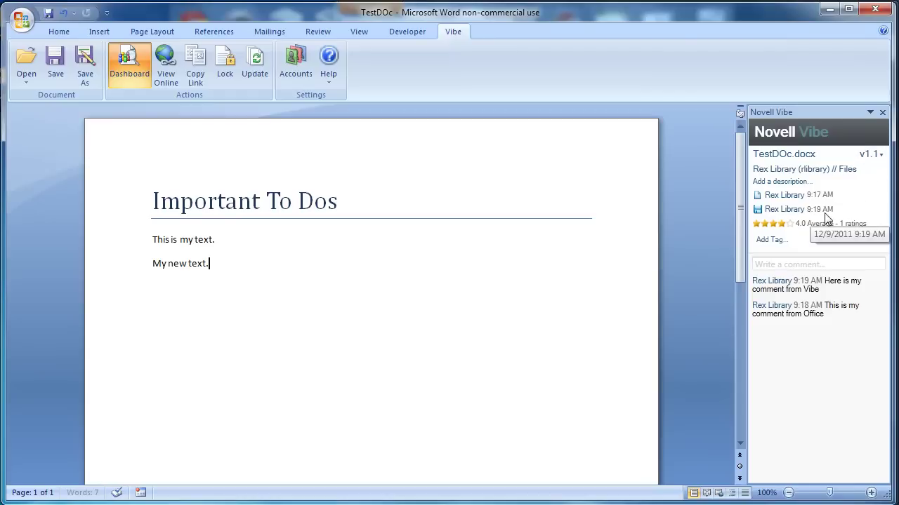
pyautogui.click(772, 241)
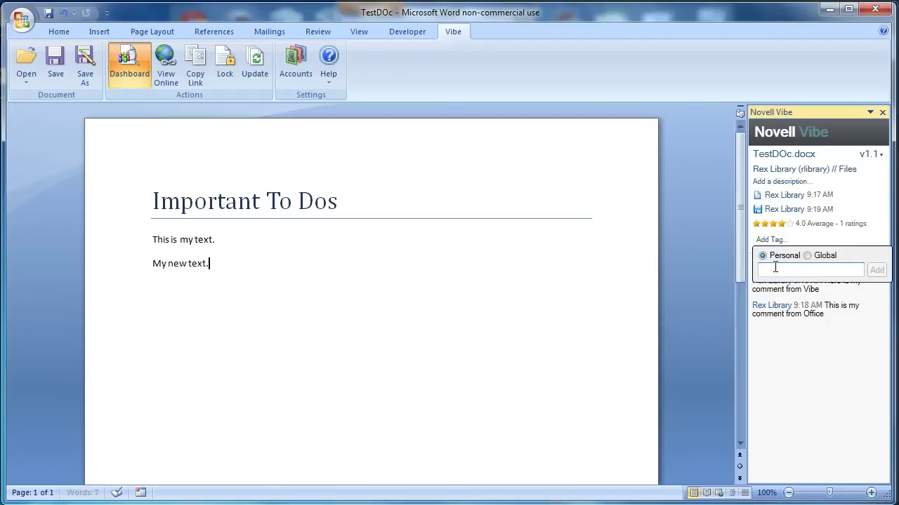
pyautogui.write('Demo')
pyautogui.click(882, 271)
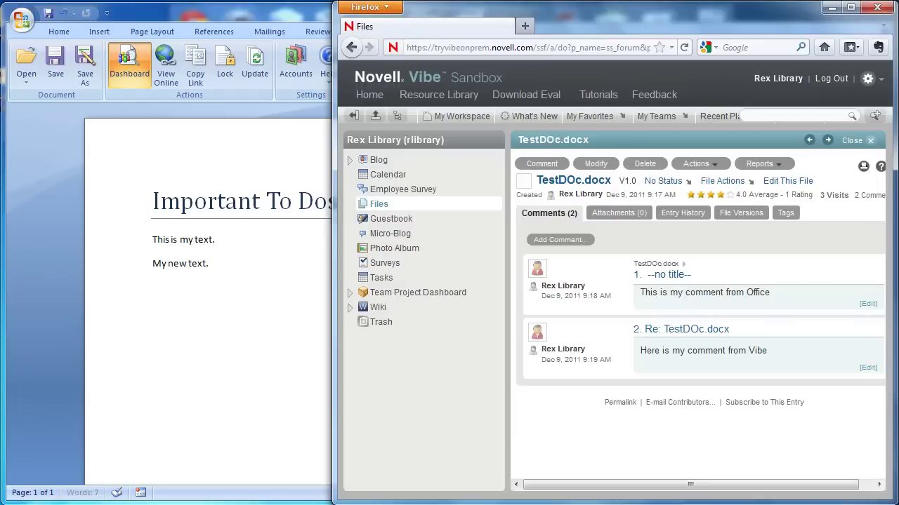
# - Search Vibe by the tag 'Demo' and open the TestDOc.docx entry
pyautogui.moveTo(328, 255); pyautogui.dragTo(2, 245)
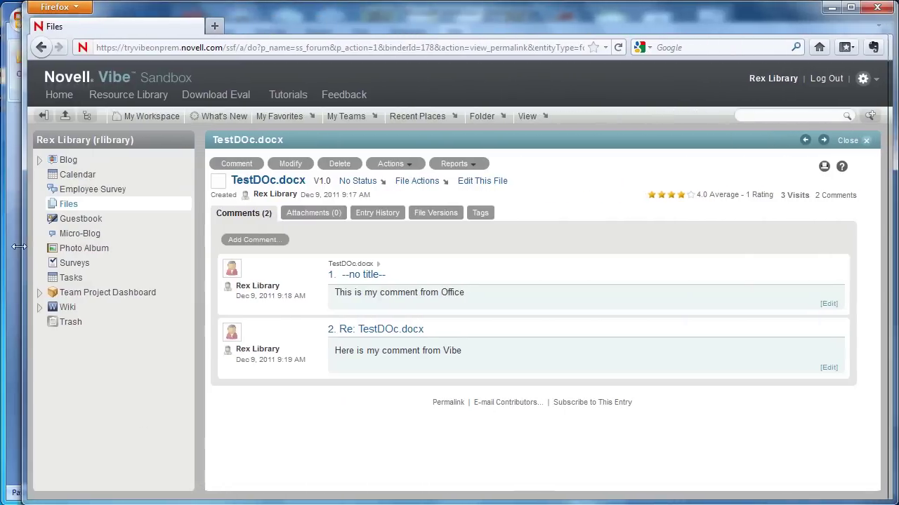
pyautogui.click(874, 117)
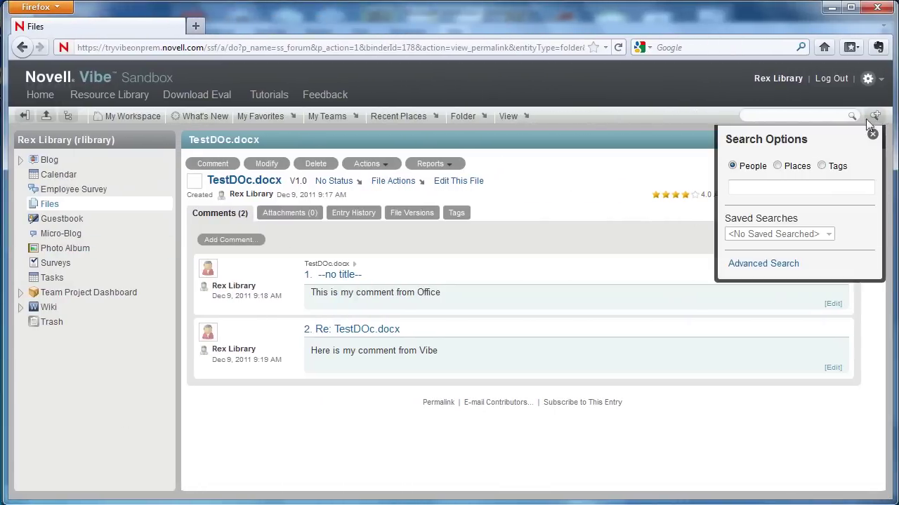
pyautogui.click(822, 165)
pyautogui.write('D')
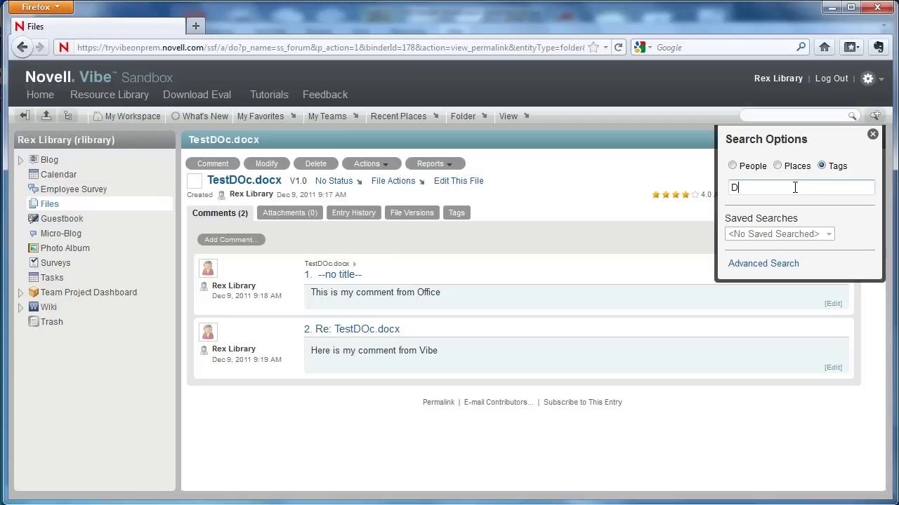
pyautogui.write('em')
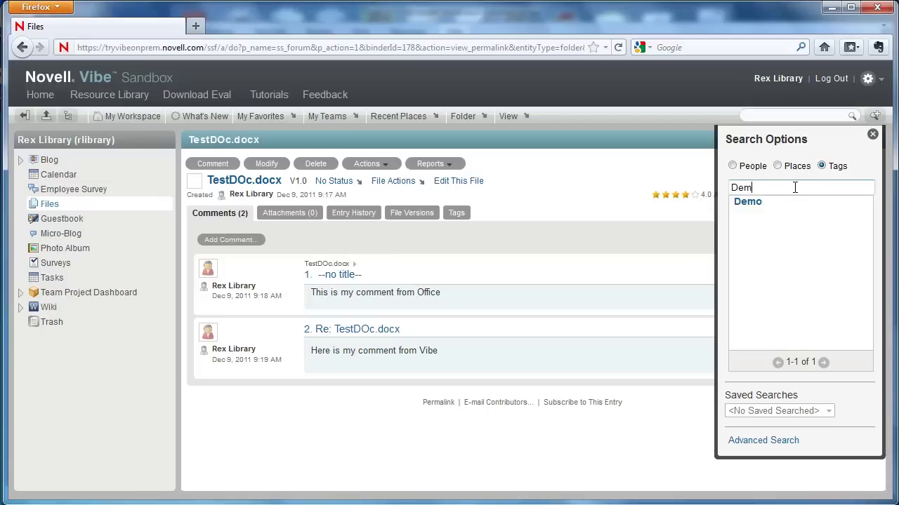
pyautogui.click(746, 203)
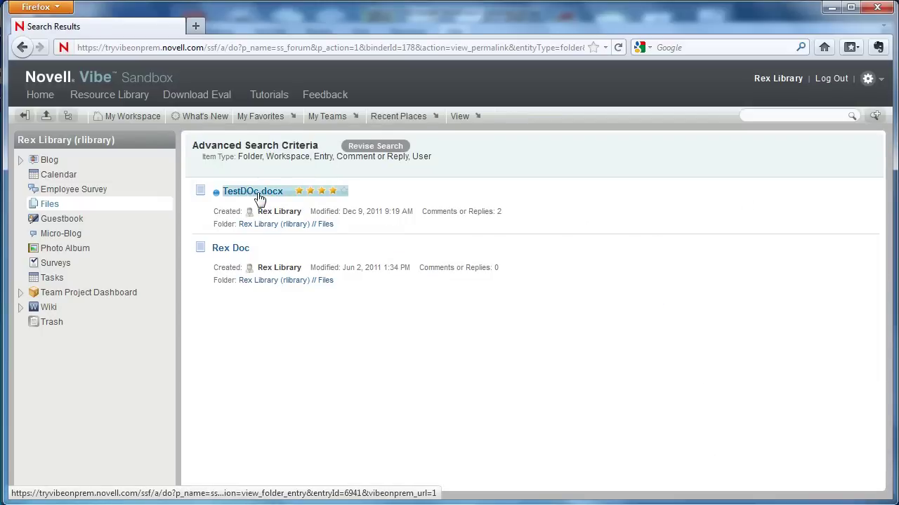
pyautogui.click(258, 193)
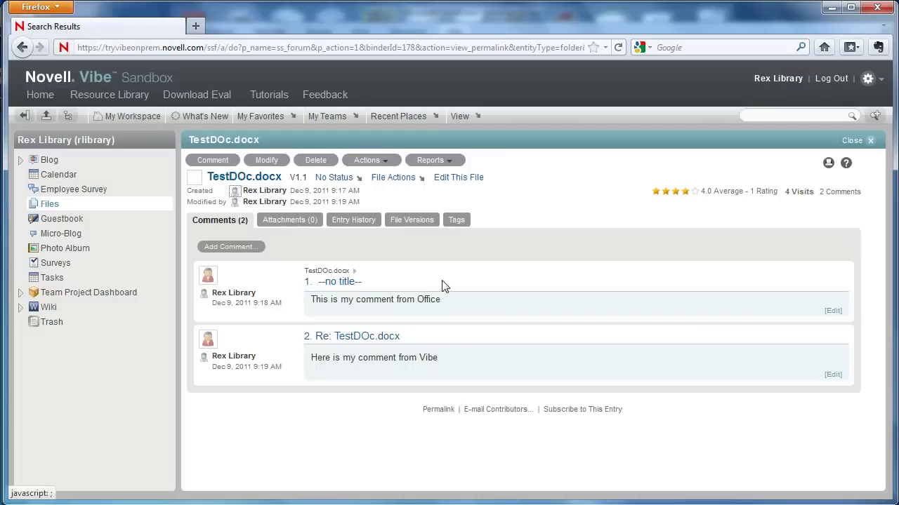